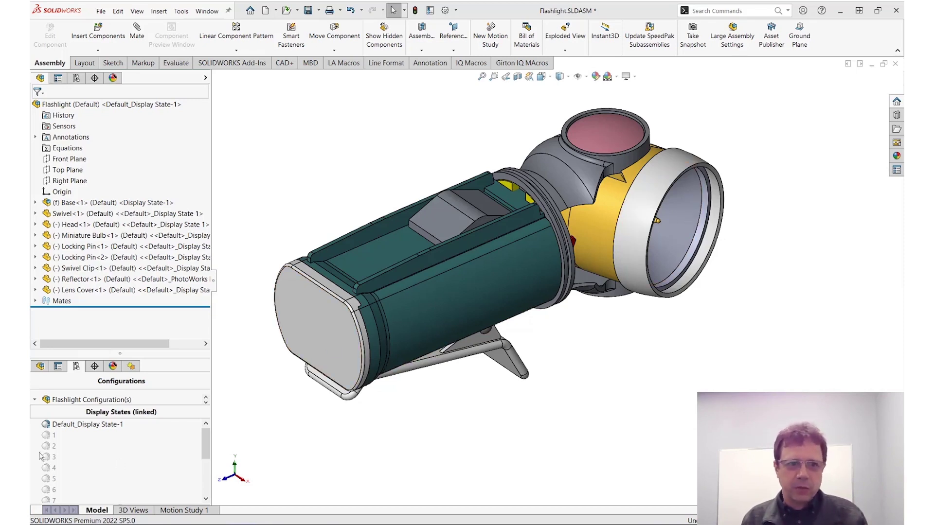
Preview display states 1 through 6, then return to the default display state
{"action": "double_click", "coordinate": [51, 436]}
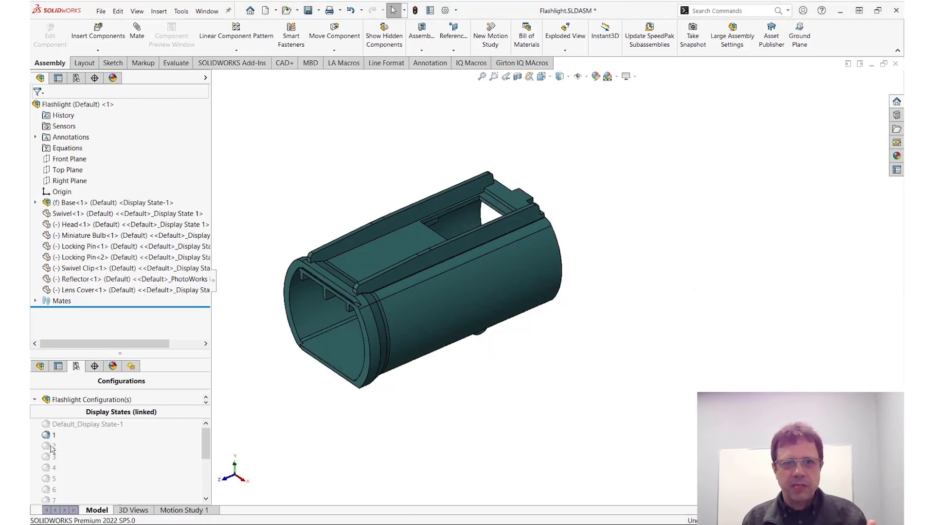
{"action": "double_click", "coordinate": [50, 447]}
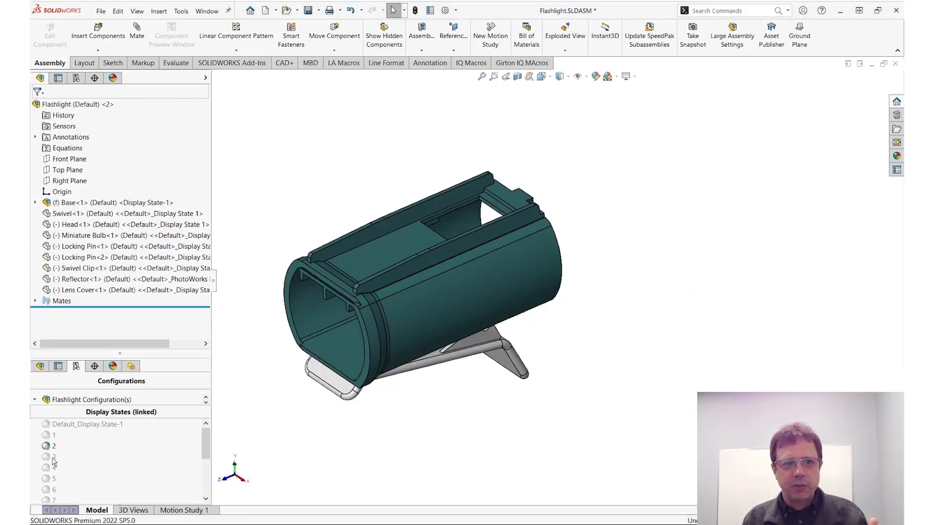
{"action": "double_click", "coordinate": [50, 457]}
{"action": "double_click", "coordinate": [51, 468]}
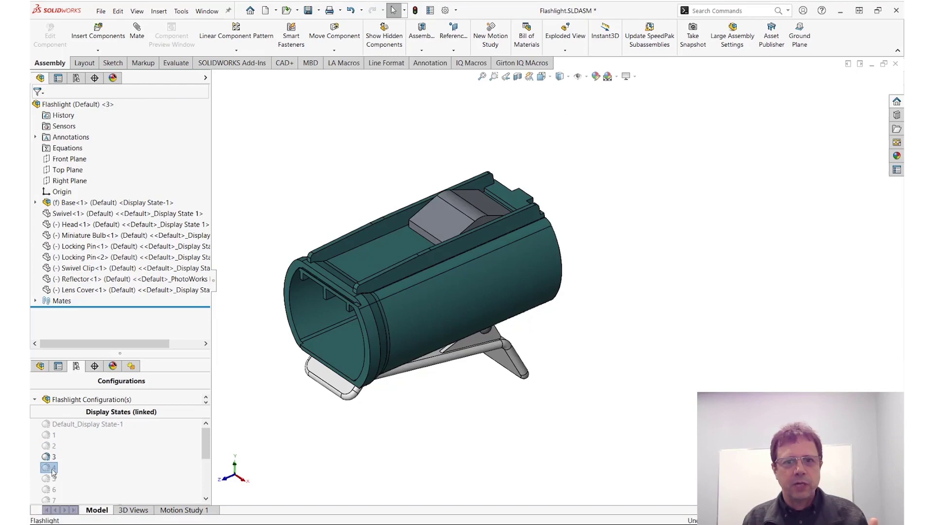
{"action": "double_click", "coordinate": [51, 479]}
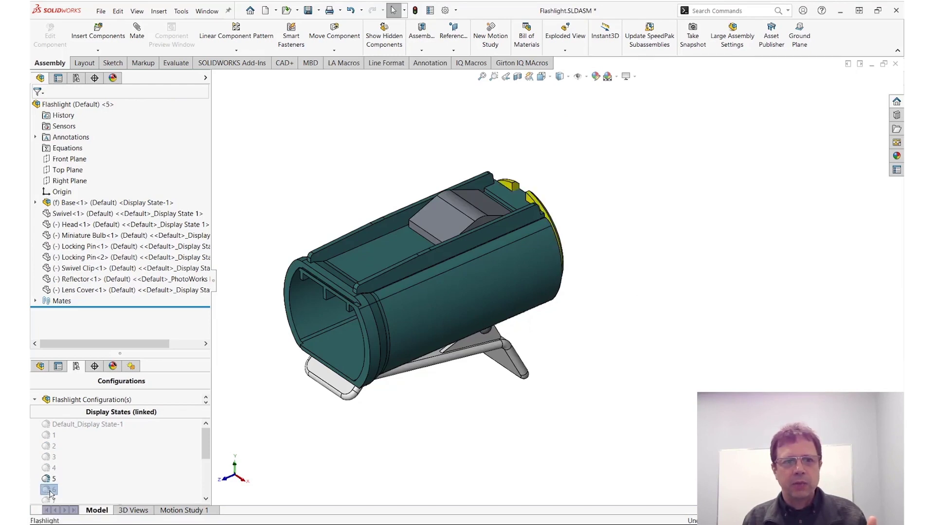
{"action": "double_click", "coordinate": [53, 489]}
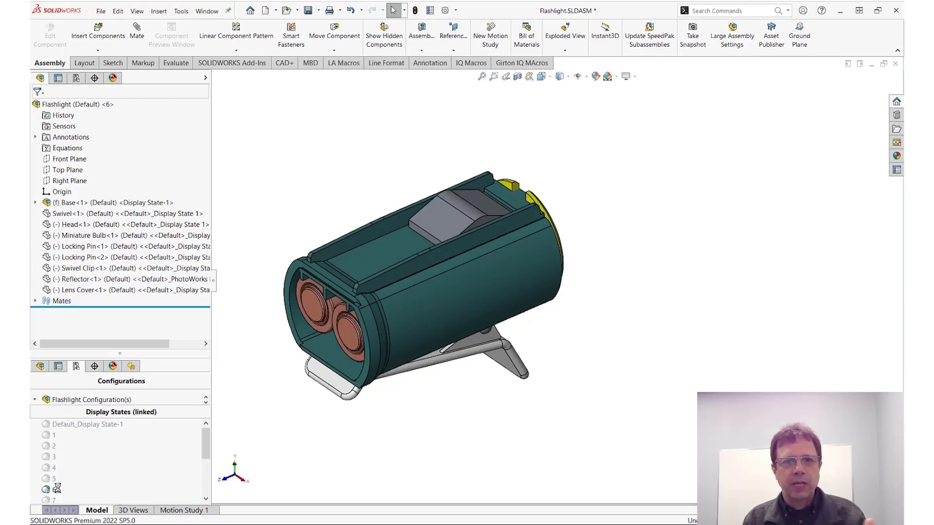
{"action": "double_click", "coordinate": [80, 425]}
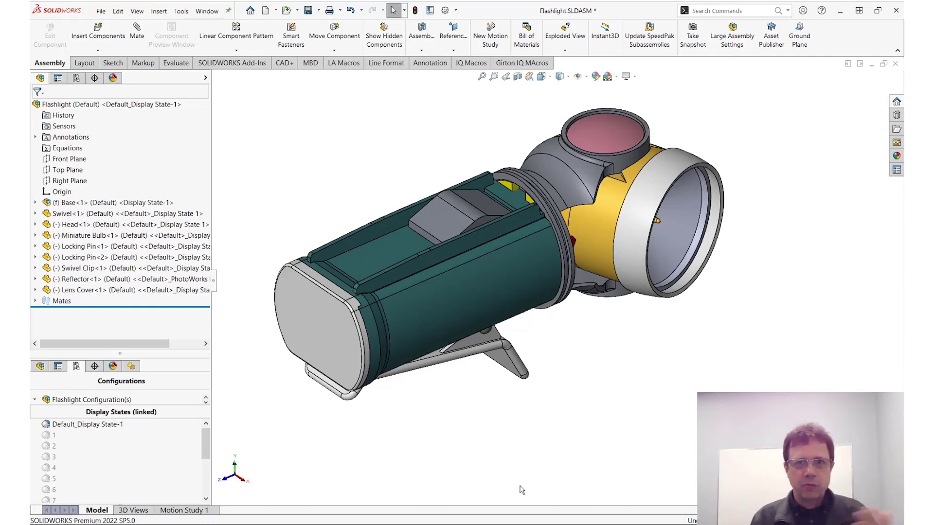
Isolate the Holder, orbit to inspect it, then restore the full flashlight
{"action": "right_click", "coordinate": [444, 291]}
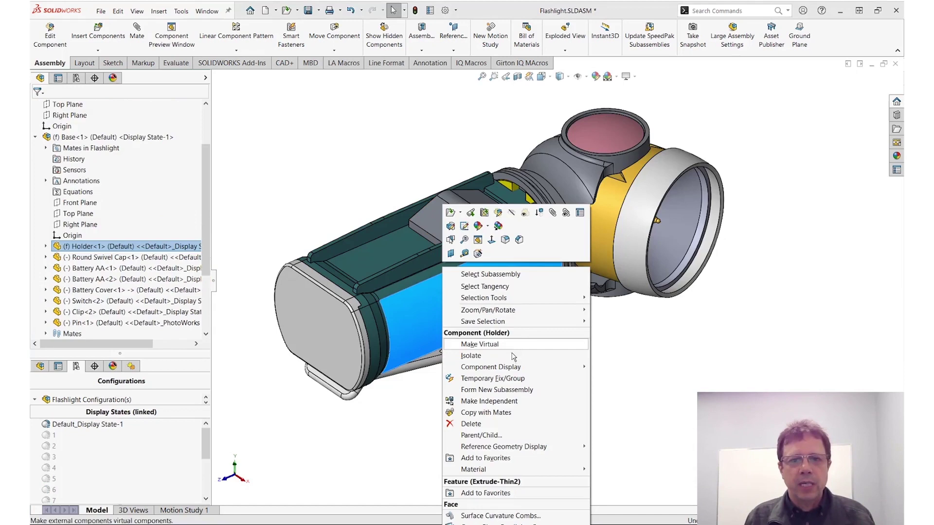
{"action": "left_click", "coordinate": [496, 359]}
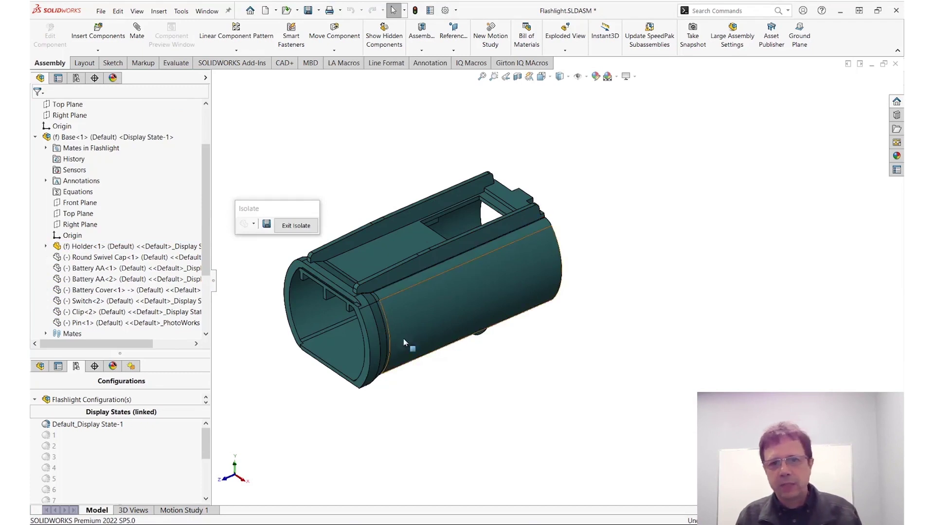
{"action": "middle_click_drag", "start_coordinate": [403, 338], "coordinate": [364, 346]}
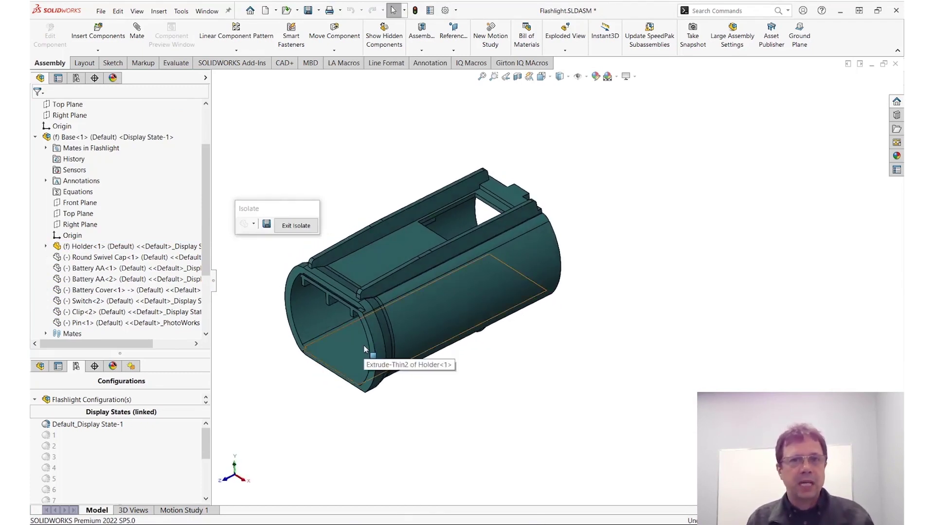
{"action": "left_click", "coordinate": [296, 226]}
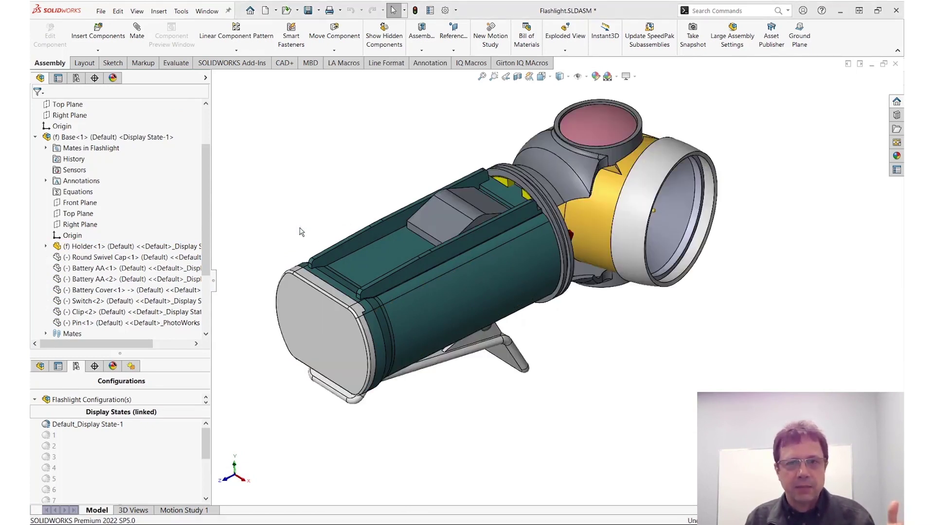
Look up the Isolate keyboard shortcut under Customize, closing without changes
{"action": "right_click", "coordinate": [463, 49]}
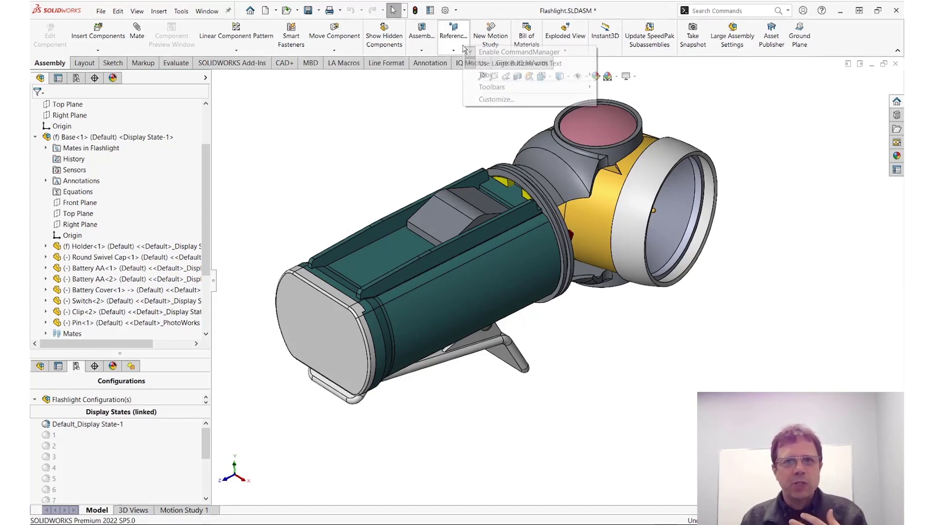
{"action": "left_click", "coordinate": [496, 100]}
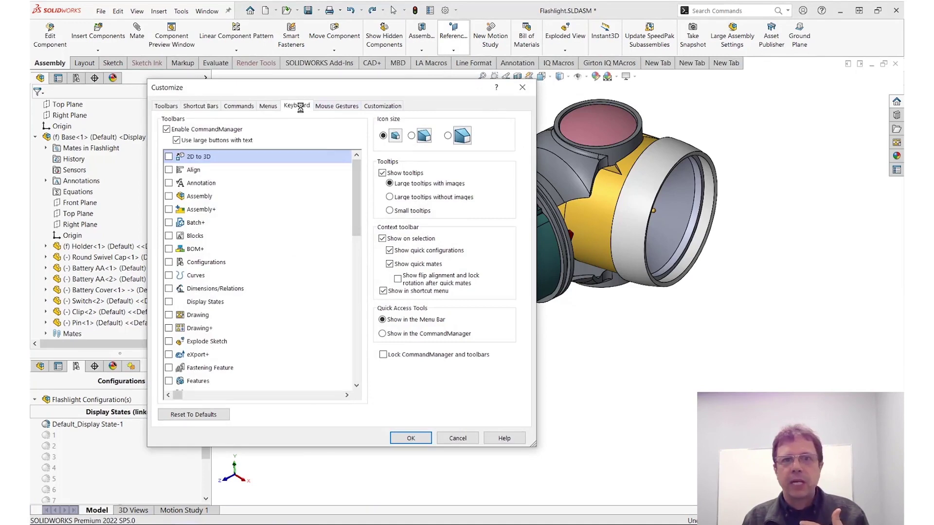
{"action": "left_click", "coordinate": [298, 106]}
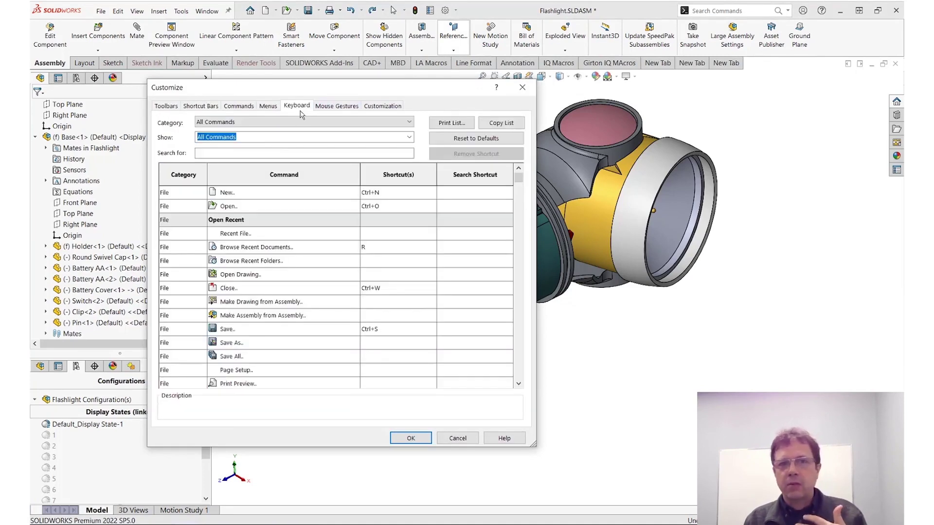
{"action": "left_click", "coordinate": [281, 158]}
{"action": "type", "text": "isol"}
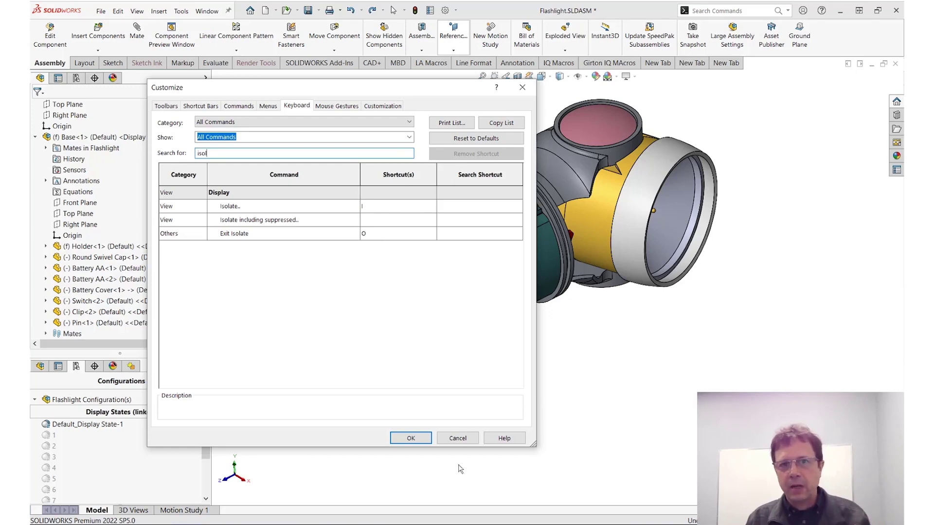
{"action": "left_click", "coordinate": [467, 439]}
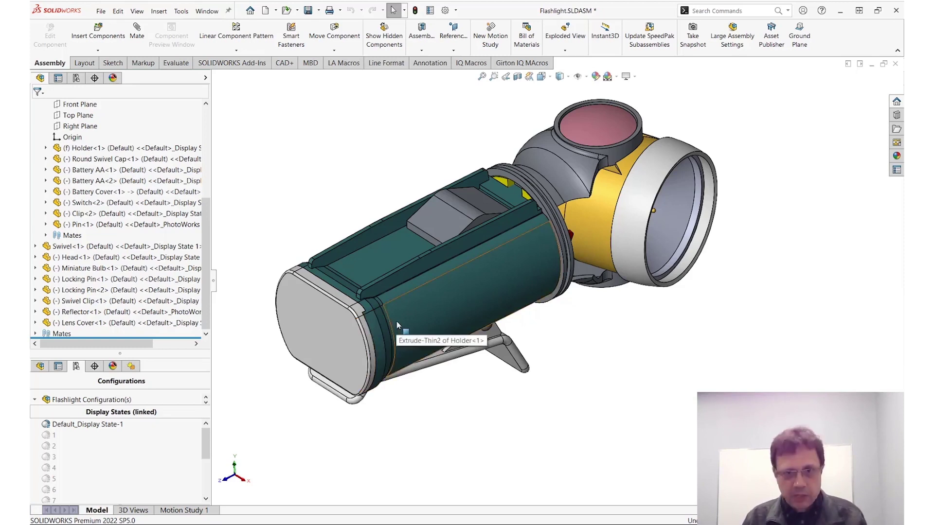
Magnify and section through to the battery, then isolate Battery AA<1>
{"action": "left_click", "coordinate": [366, 319]}
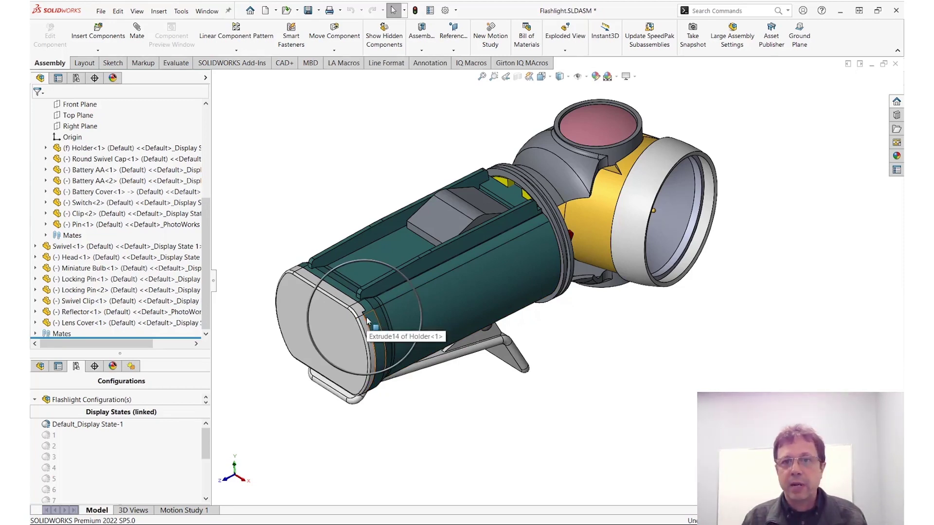
{"action": "scroll", "coordinate": [365, 319], "scroll_direction": "down", "scroll_amount": 3, "text": "alt"}
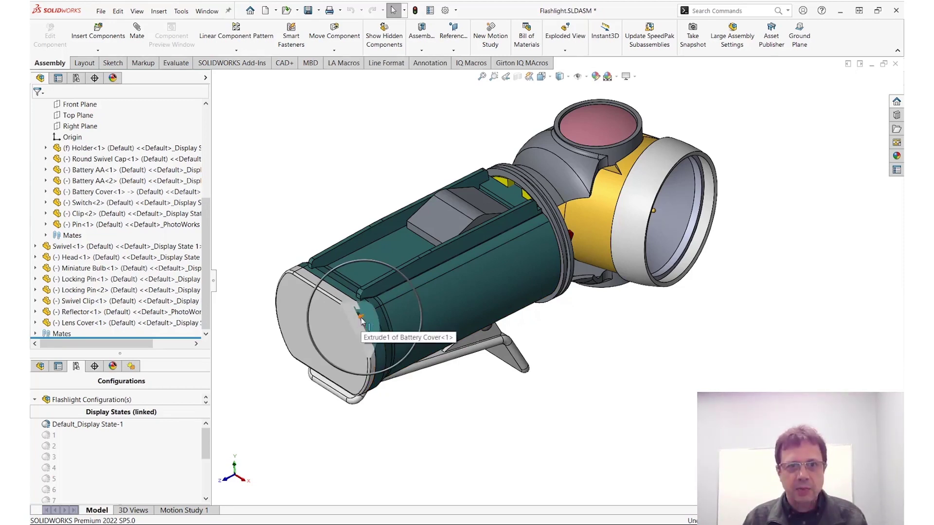
{"action": "scroll", "coordinate": [361, 320], "scroll_direction": "down", "scroll_amount": 3, "text": "alt"}
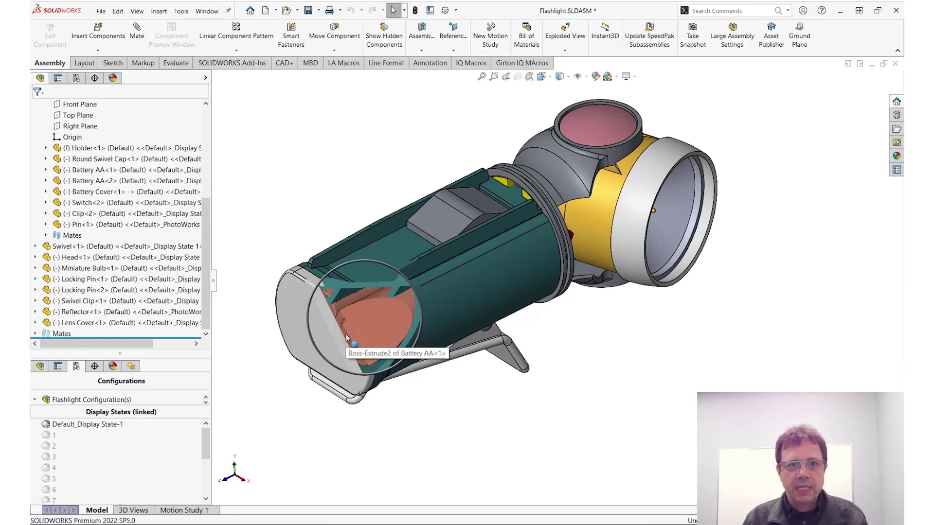
{"action": "left_click", "coordinate": [347, 338]}
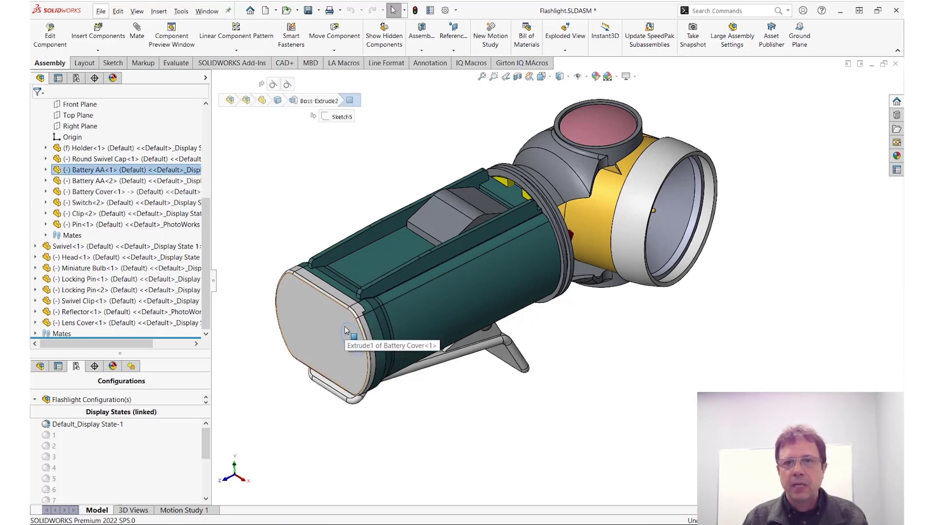
{"action": "right_click", "coordinate": [347, 201]}
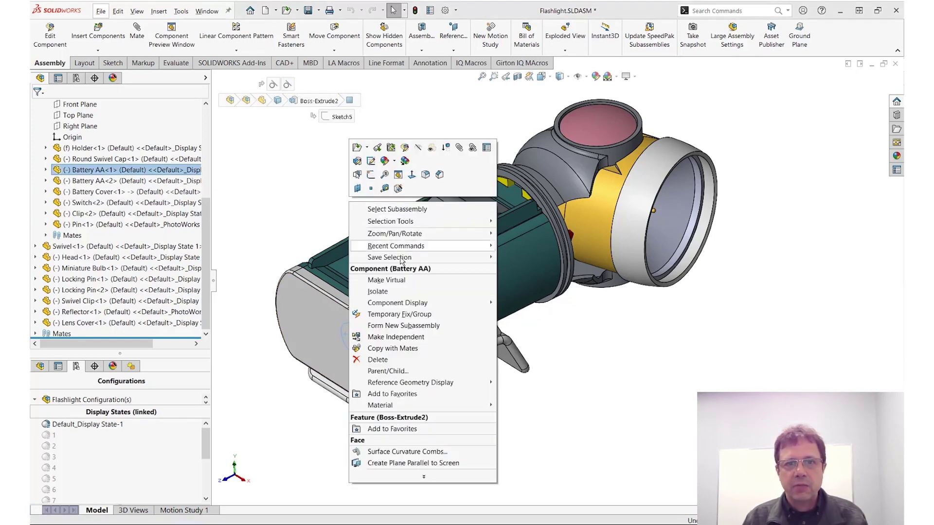
{"action": "left_click", "coordinate": [410, 297]}
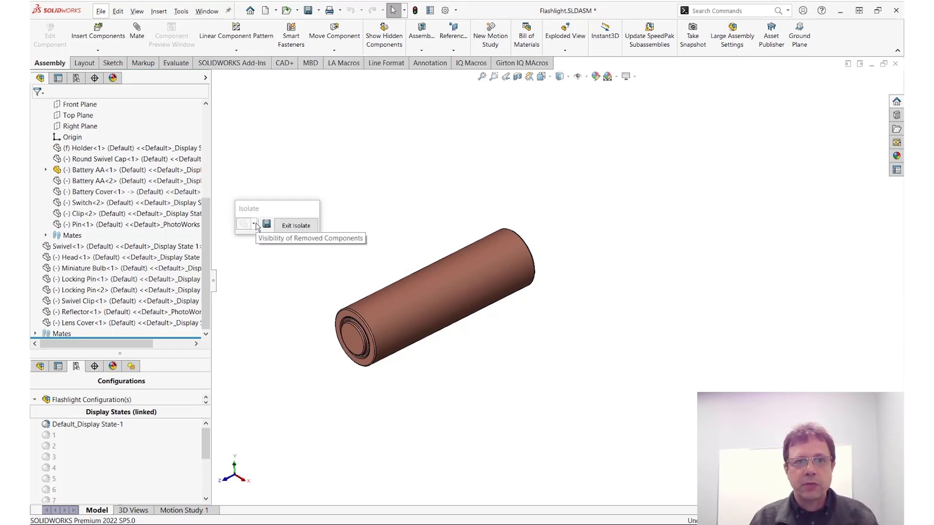
Show removed components as Wireframe after briefly trying Transparent
{"action": "left_click", "coordinate": [255, 224]}
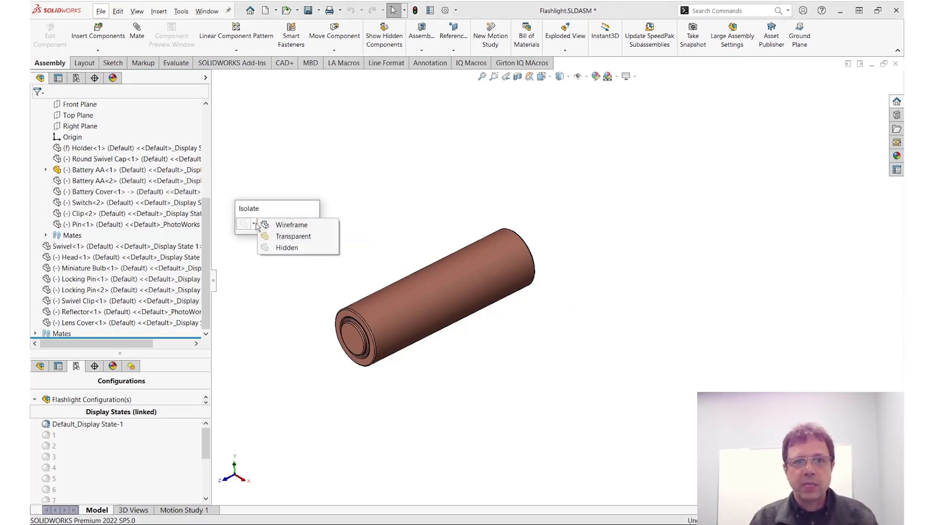
{"action": "left_click", "coordinate": [275, 240]}
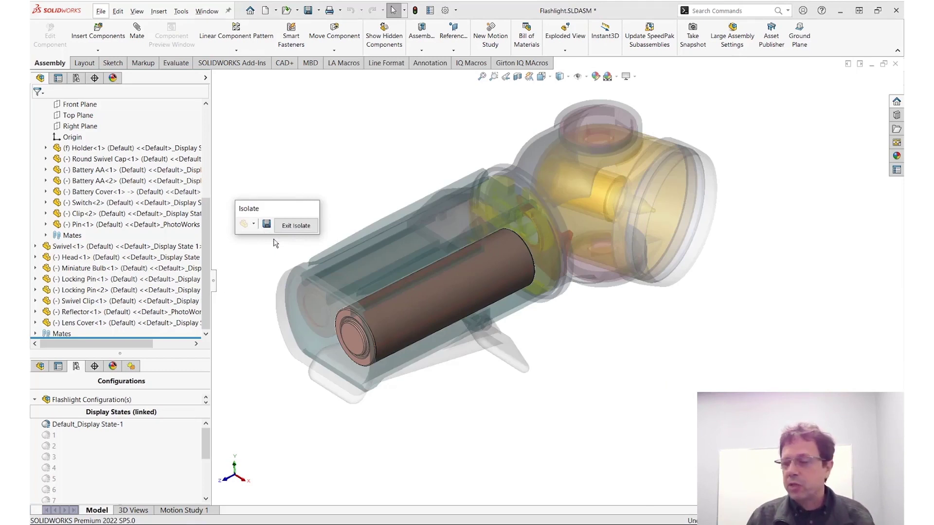
{"action": "left_click", "coordinate": [253, 224]}
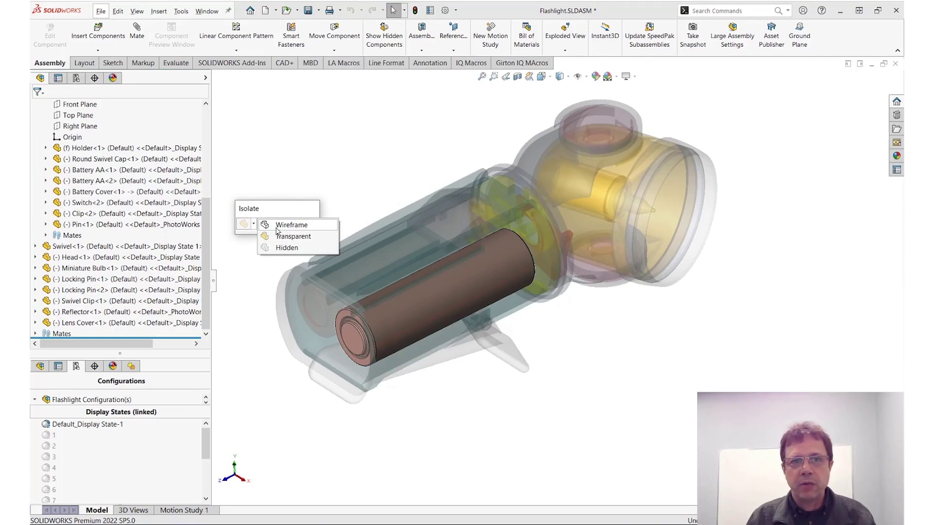
{"action": "left_click", "coordinate": [291, 225]}
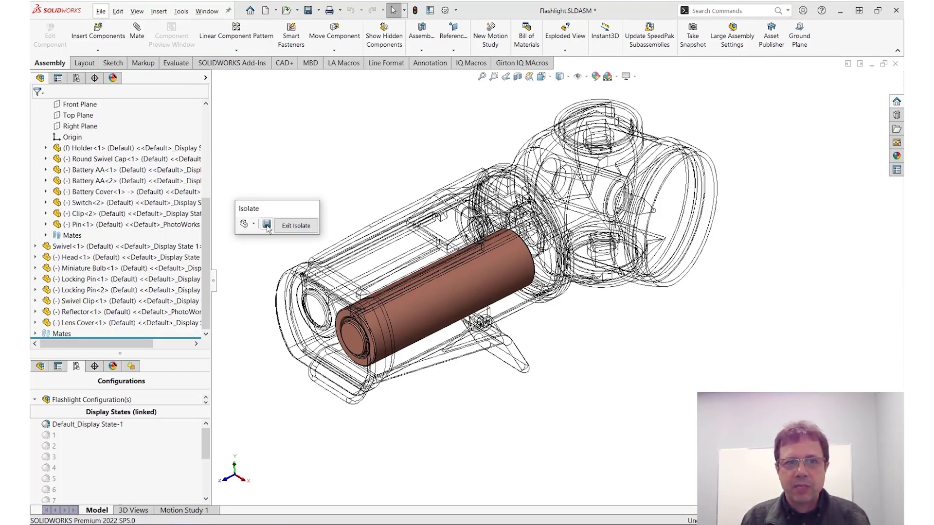
Save the isolated battery view as display state 'Highlighted Battery'
{"action": "left_click", "coordinate": [266, 225]}
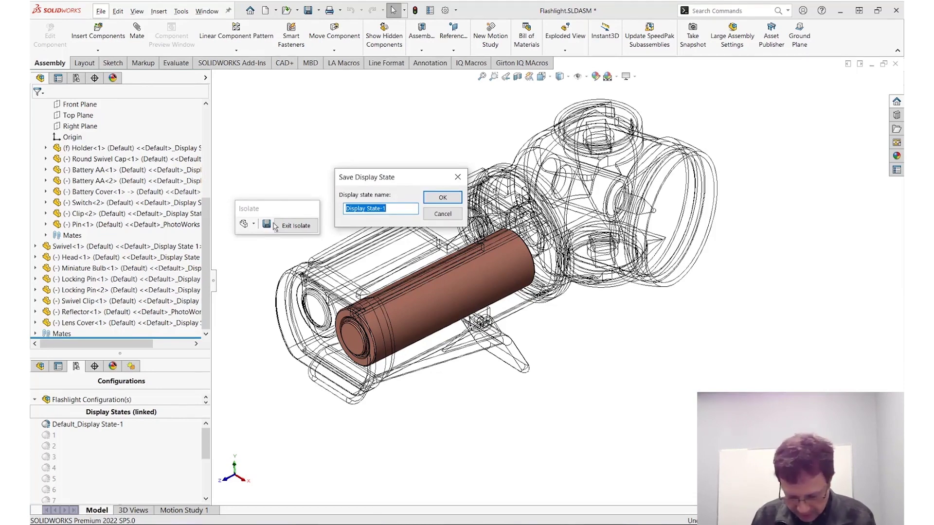
{"action": "type", "text": "Highlight"}
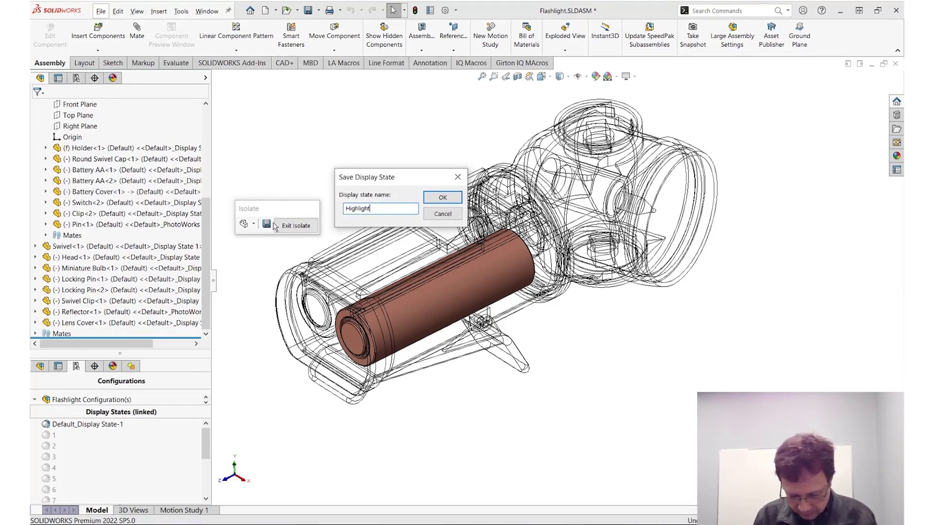
{"action": "type", "text": "ed Battery"}
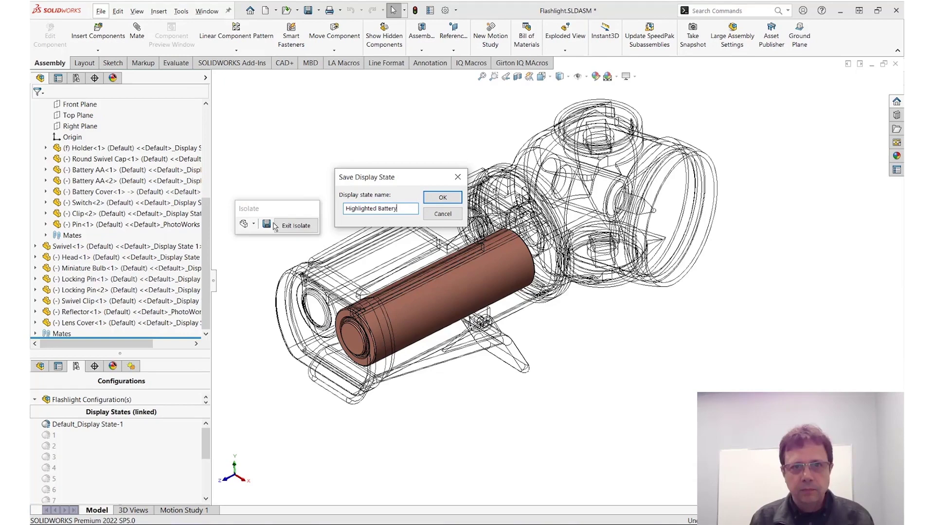
{"action": "left_click", "coordinate": [445, 199]}
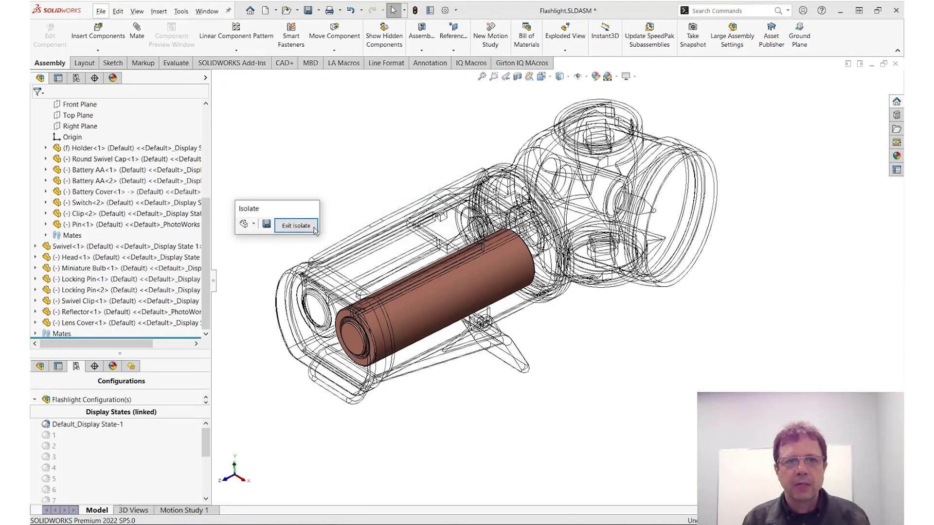
Exit Isolate, apply Highlighted Battery to test it, then undo back to default
{"action": "left_click", "coordinate": [297, 228]}
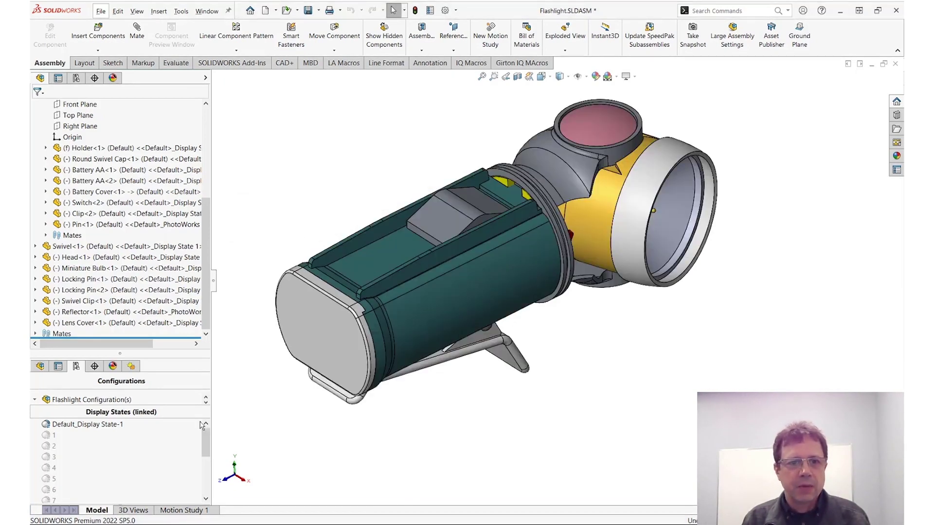
{"action": "left_click_drag", "start_coordinate": [205, 435], "coordinate": [207, 501]}
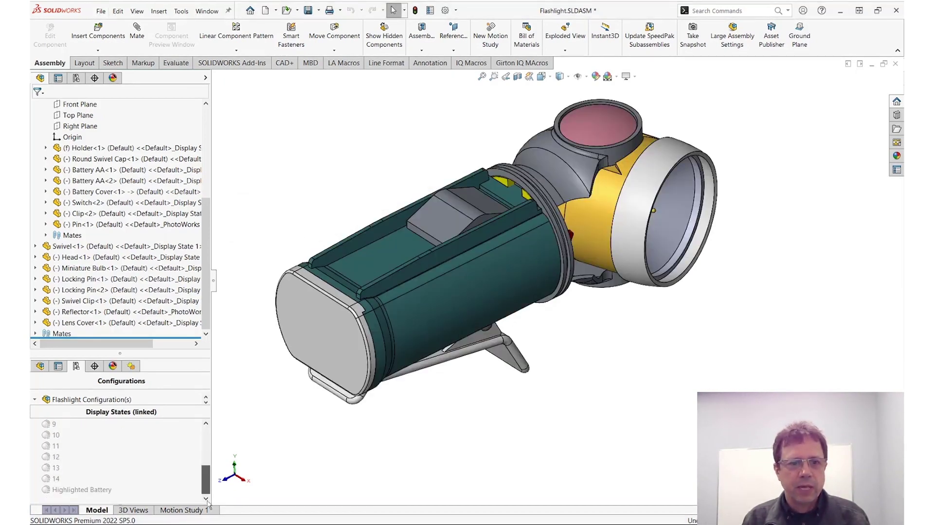
{"action": "double_click", "coordinate": [102, 494]}
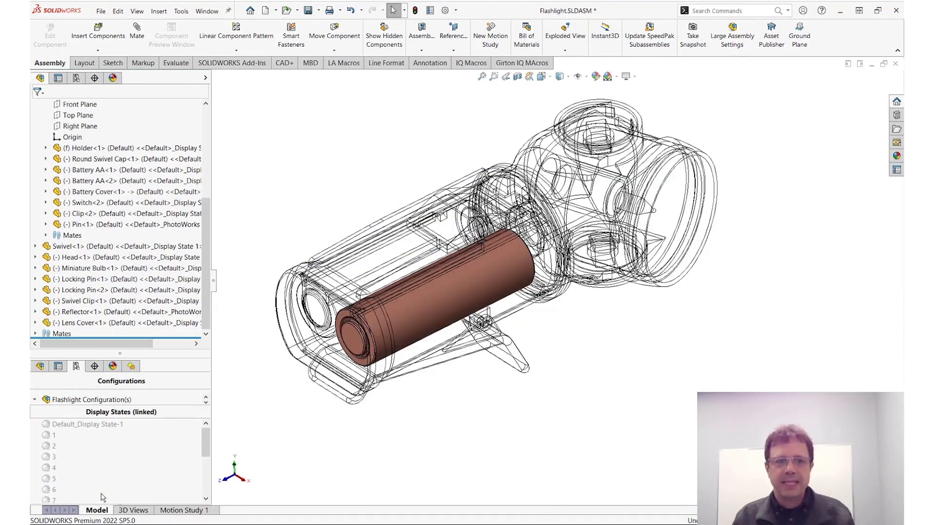
{"action": "key", "text": "ctrl+z"}
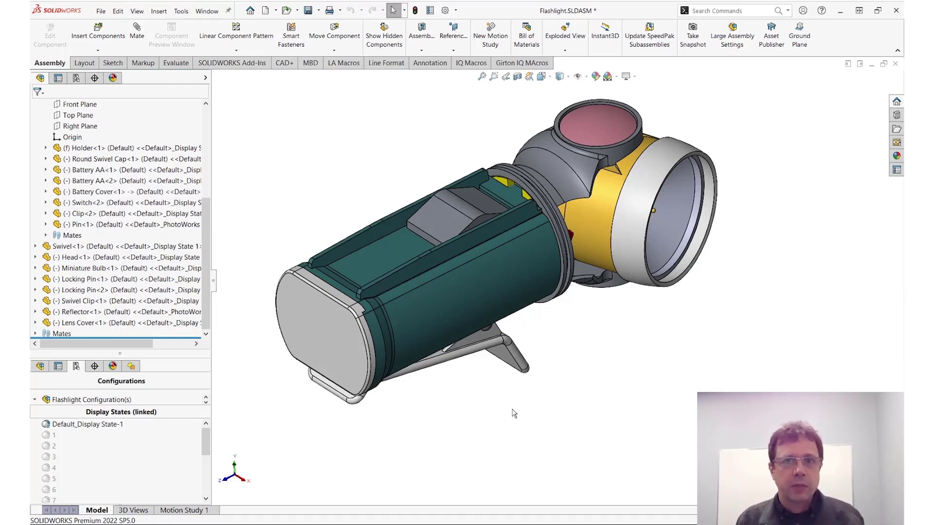
Isolate the Holder with the I shortcut and save the view as display state 'Step1'
{"action": "left_click", "coordinate": [457, 303]}
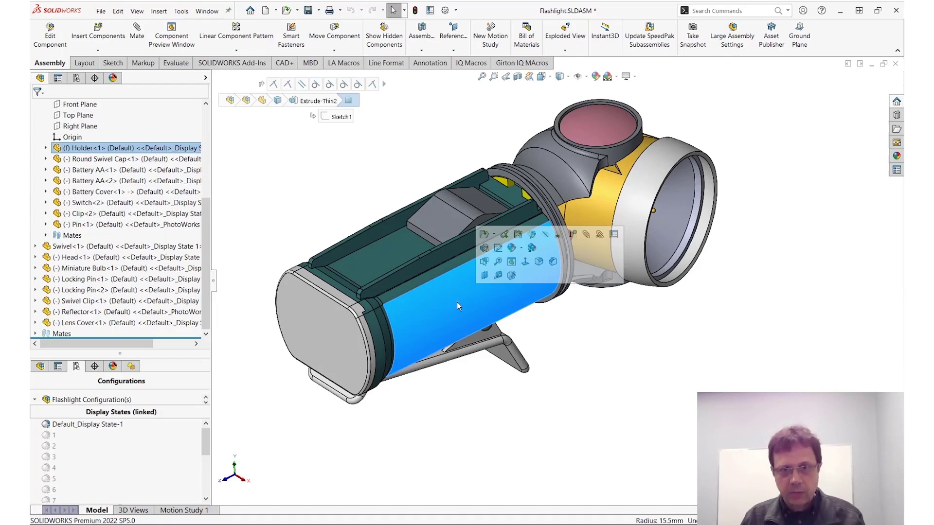
{"action": "key", "text": "i"}
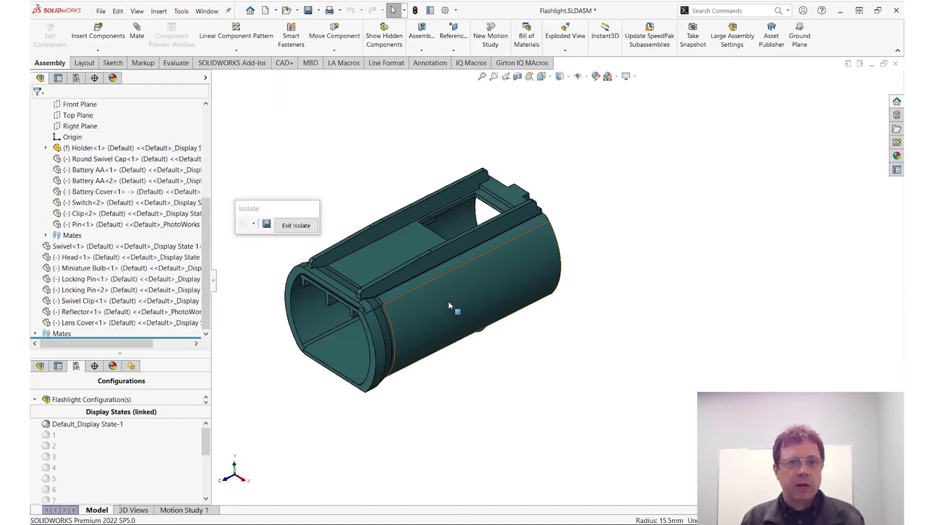
{"action": "left_click", "coordinate": [267, 224]}
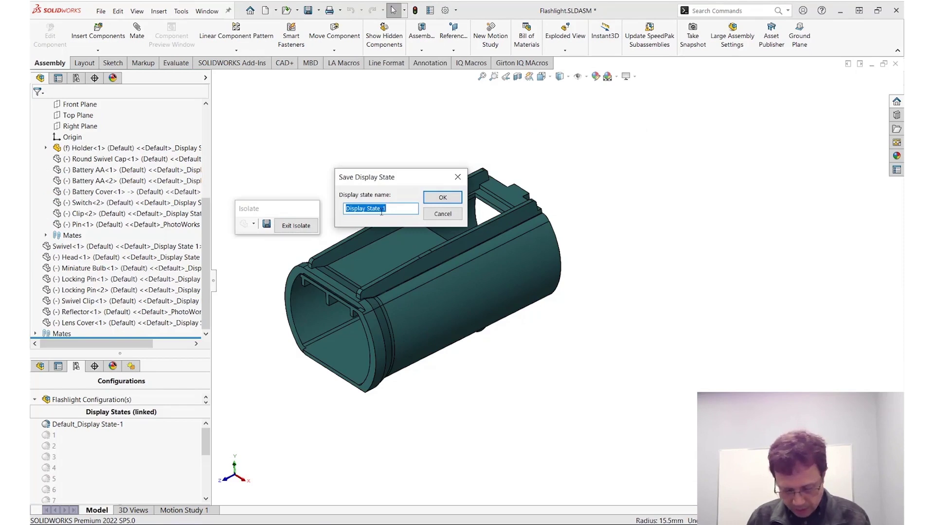
{"action": "type", "text": "Step1"}
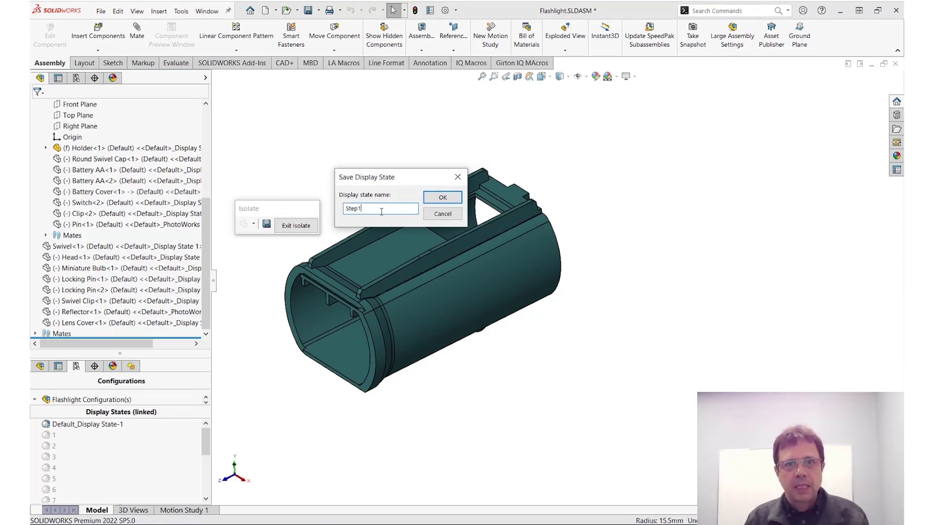
{"action": "key", "text": "Return"}
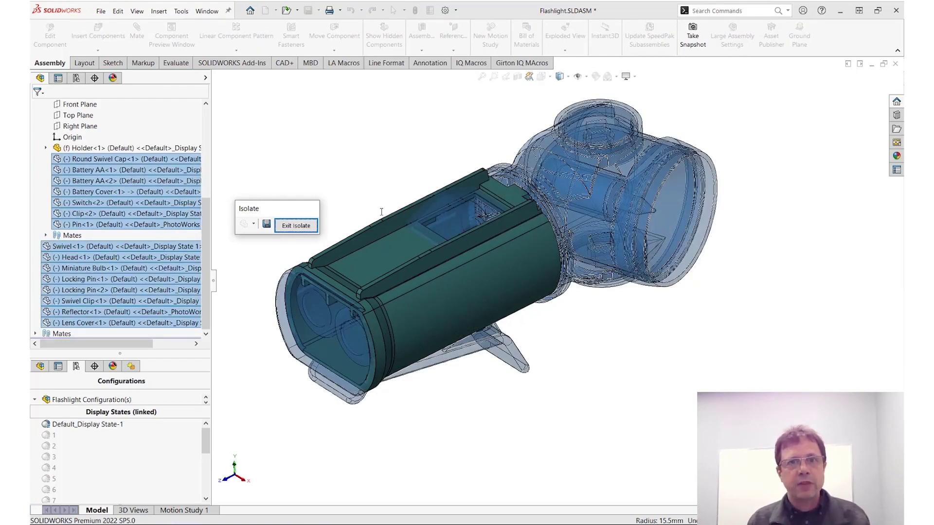
Keep the Clip with the Holder, hide the other parts, and save as display state 'sTEP 3'
{"action": "left_click", "coordinate": [491, 349], "text": "ctrl"}
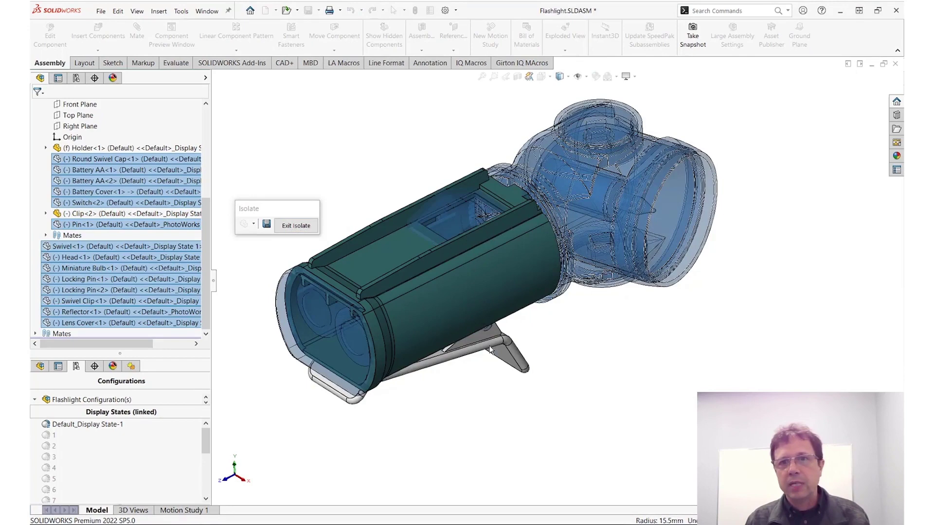
{"action": "key", "text": "Escape"}
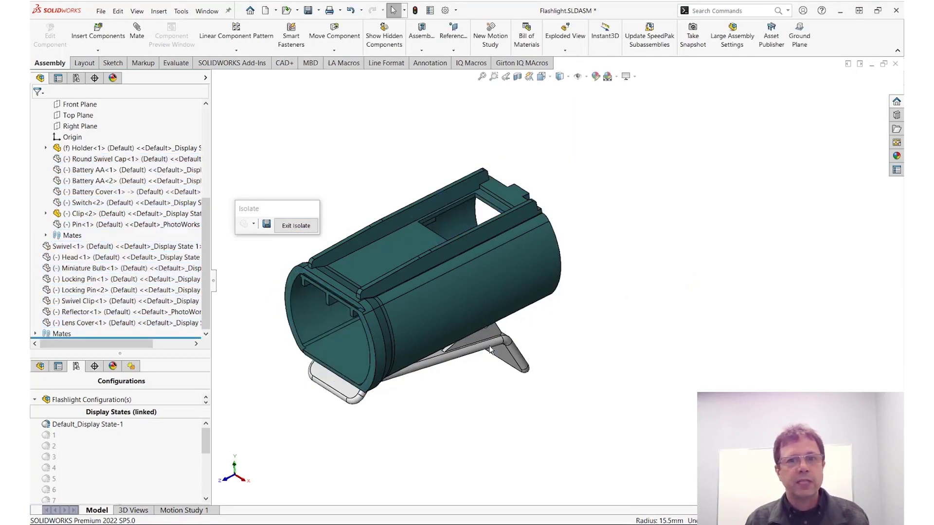
{"action": "left_click", "coordinate": [269, 225]}
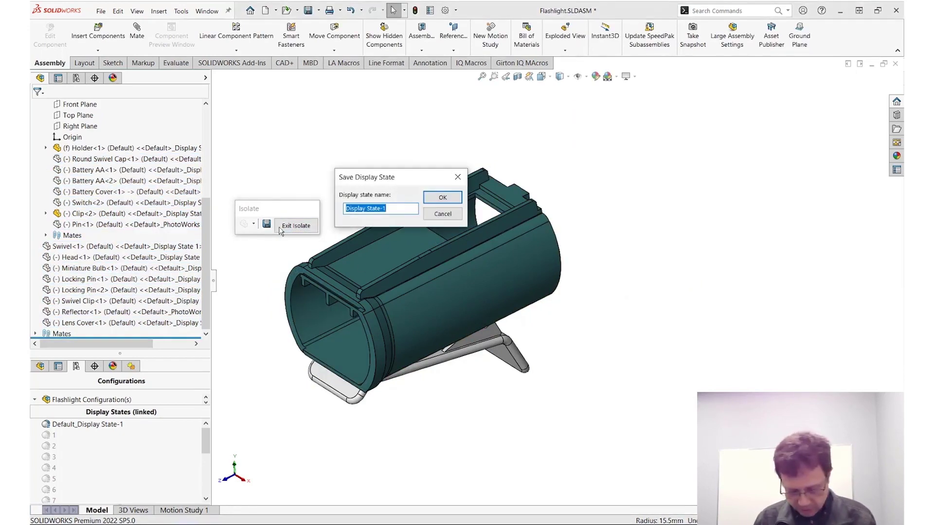
{"action": "type", "text": "sTEP 3"}
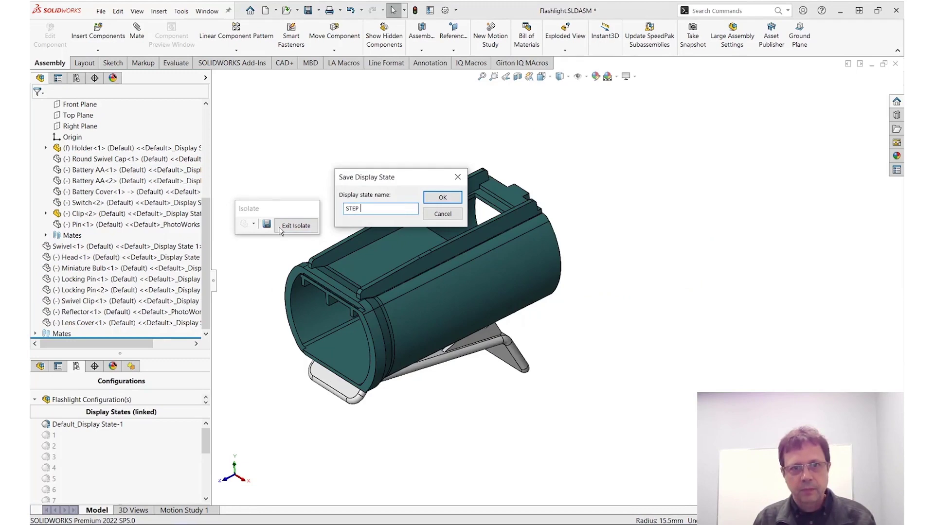
{"action": "key", "text": "Return"}
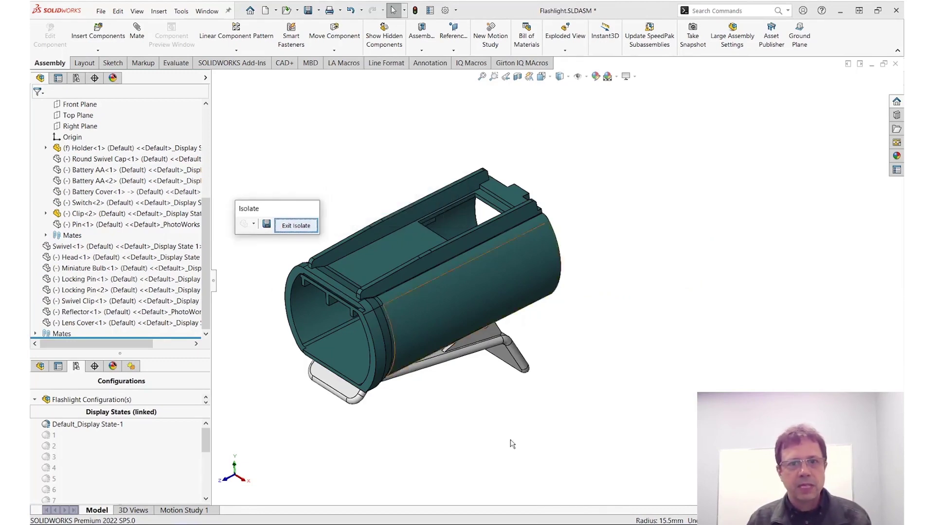
Add the Pin to the isolated Holder and Clip and save as display state 'solo'
{"action": "left_click", "coordinate": [280, 226]}
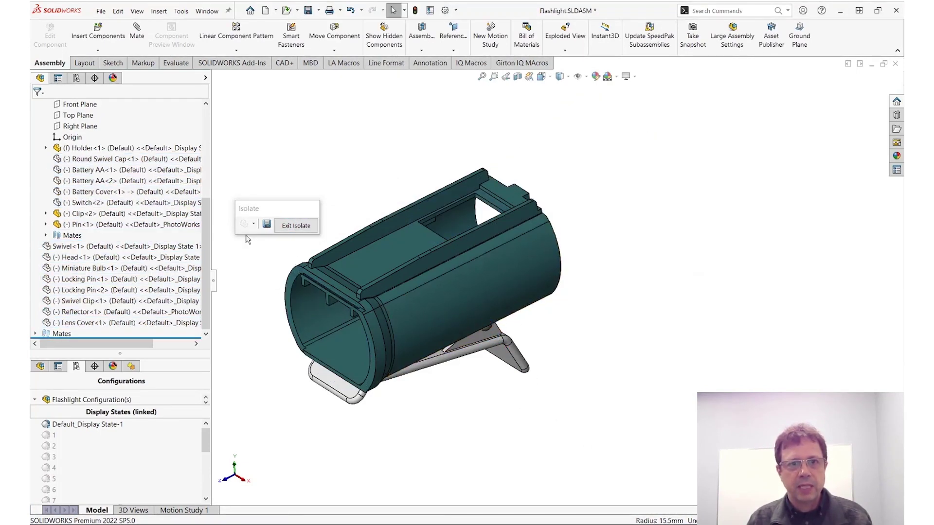
{"action": "left_click", "coordinate": [266, 224]}
{"action": "type", "text": "s"}
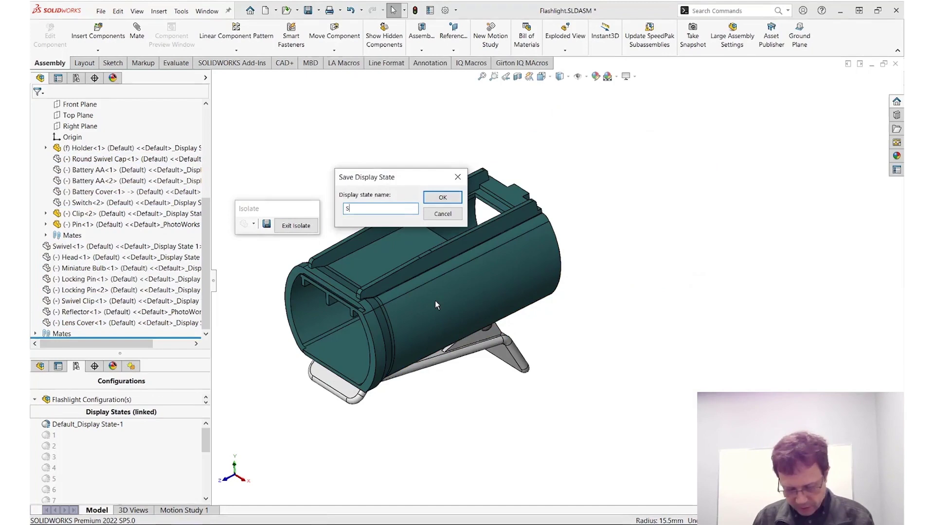
{"action": "type", "text": "olo"}
{"action": "key", "text": "Return"}
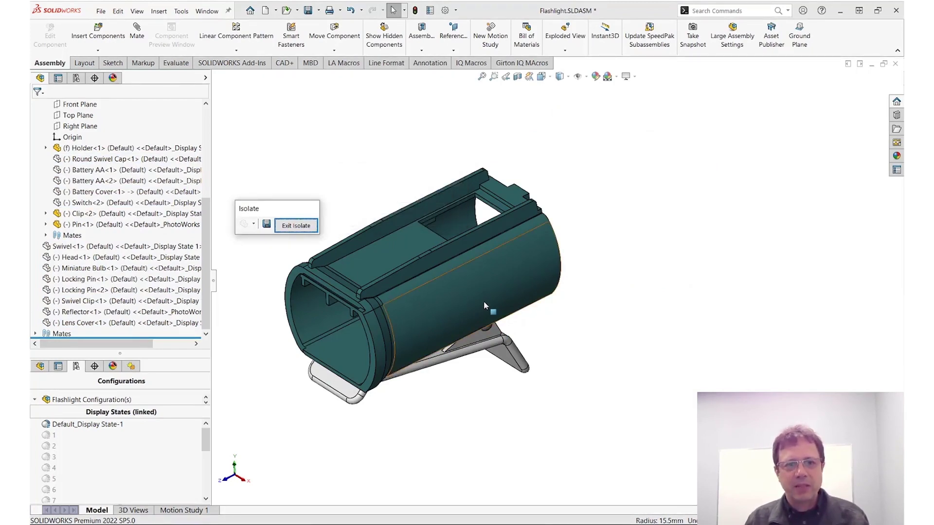
Keep Battery AA<1> and <2> in the isolated set, hide the rest, and save as 'STEP 4'
{"action": "key", "text": "ctrl+shift+Tab"}
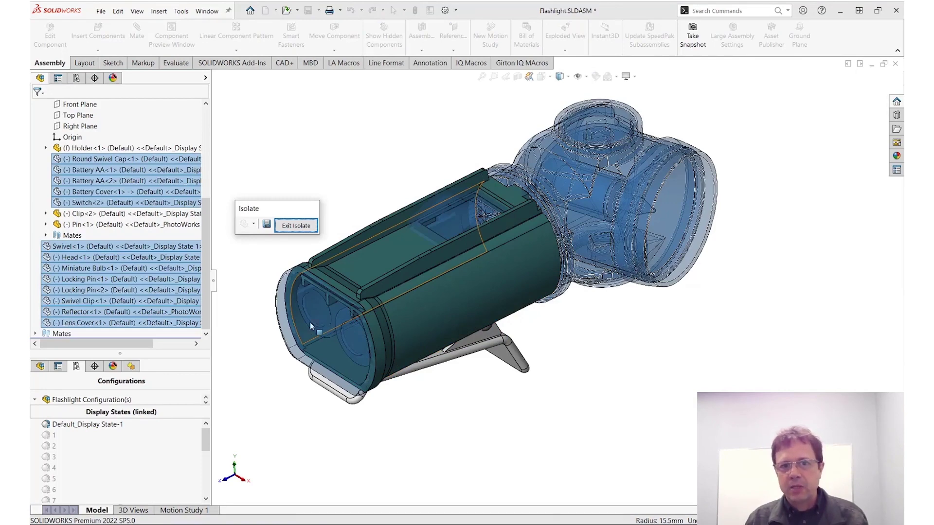
{"action": "left_click", "coordinate": [316, 312], "text": "ctrl+shift"}
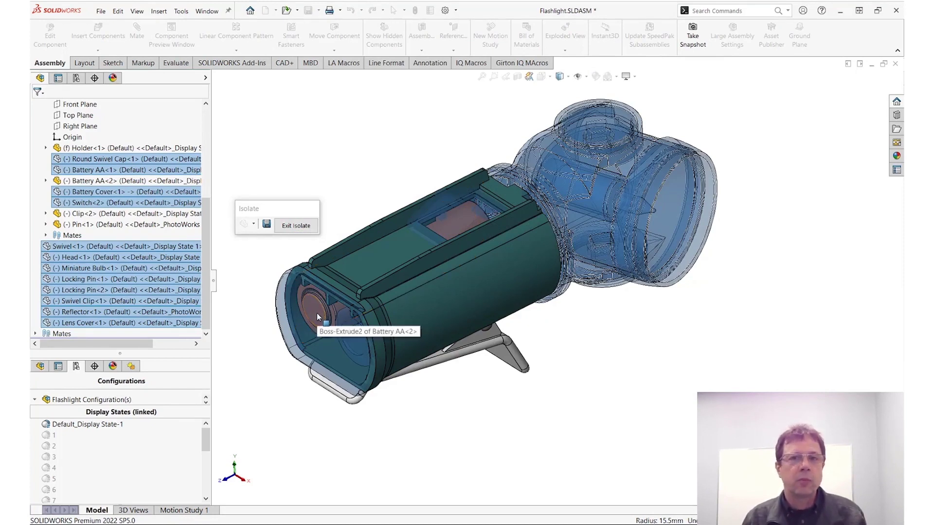
{"action": "left_click", "coordinate": [347, 342], "text": "ctrl+shift"}
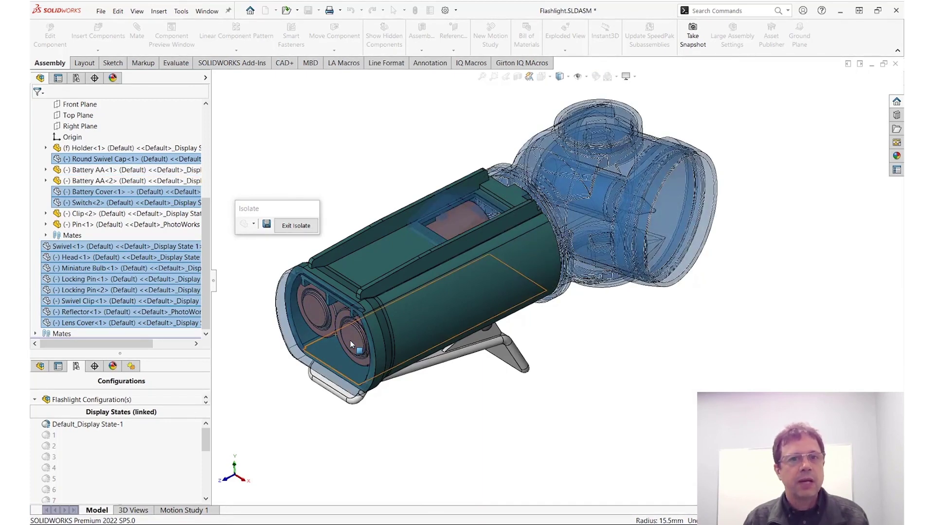
{"action": "key", "text": "Escape"}
{"action": "left_click", "coordinate": [266, 224]}
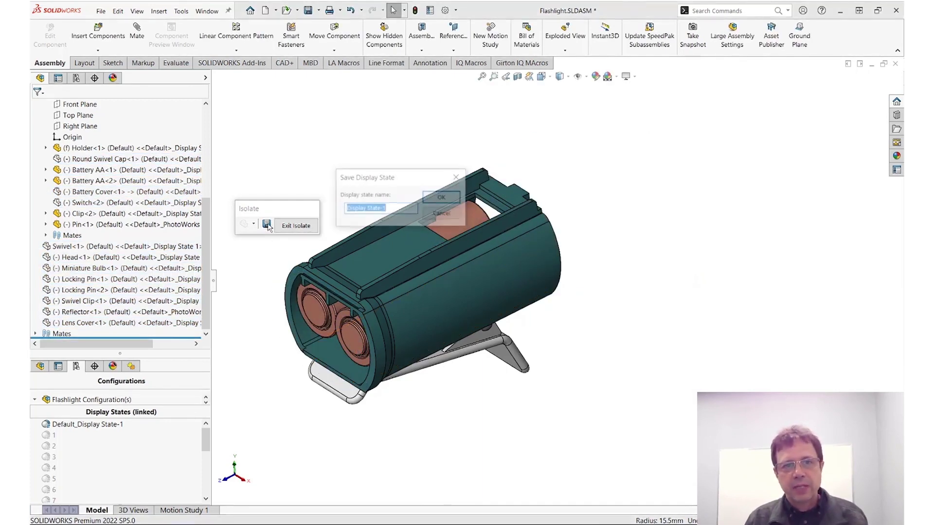
{"action": "type", "text": "STEP 4"}
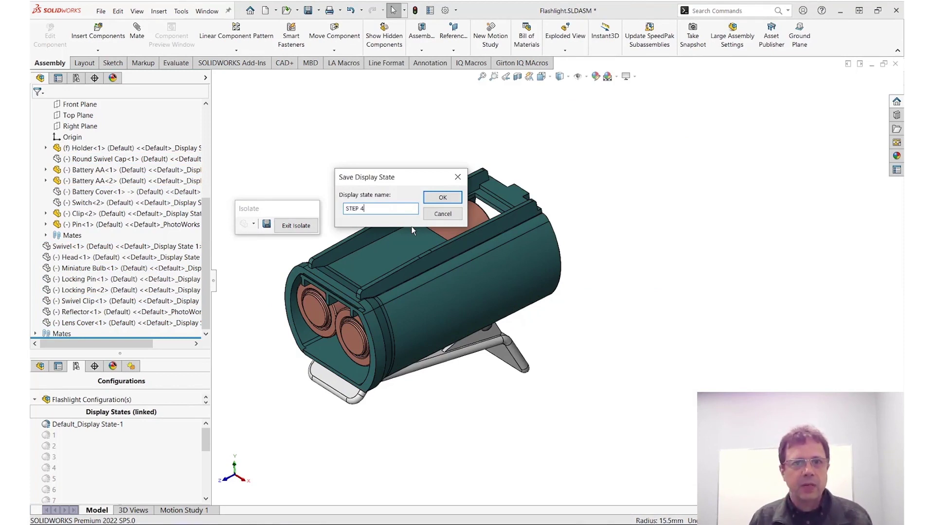
{"action": "key", "text": "Return"}
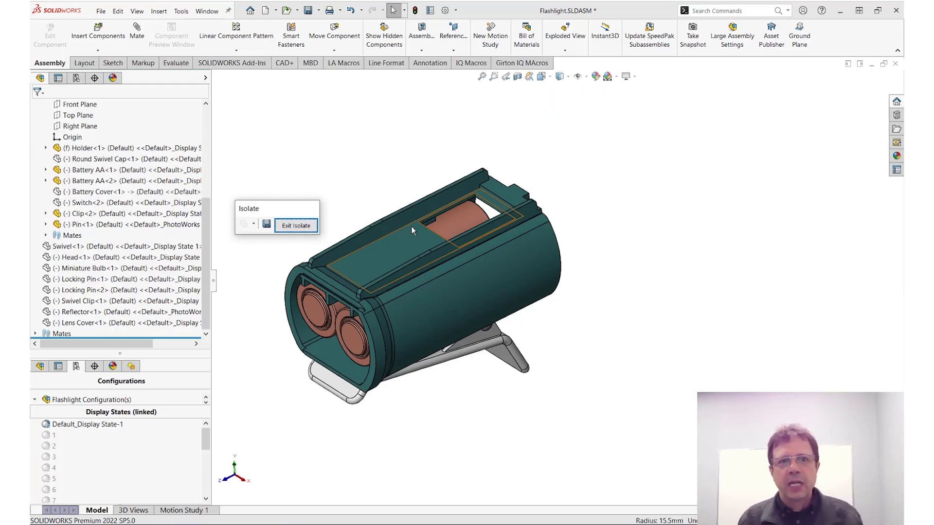
Switch removed components' visibility to Wireframe, then settle on Transparent
{"action": "left_click", "coordinate": [254, 224]}
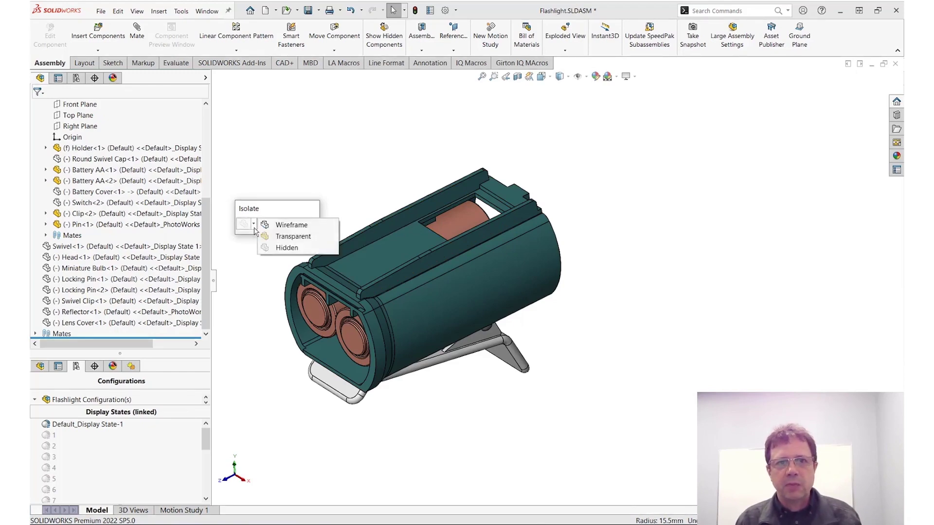
{"action": "left_click", "coordinate": [282, 225]}
{"action": "left_click", "coordinate": [254, 224]}
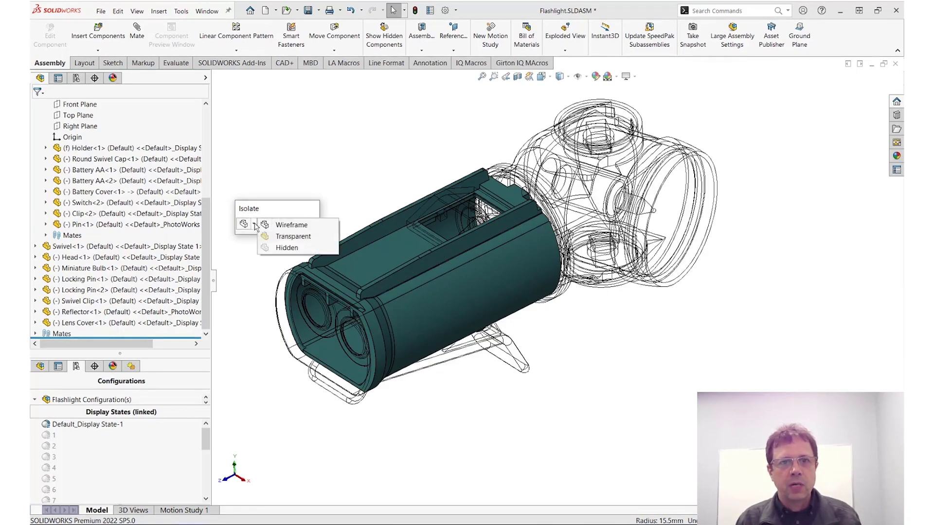
{"action": "left_click", "coordinate": [278, 237]}
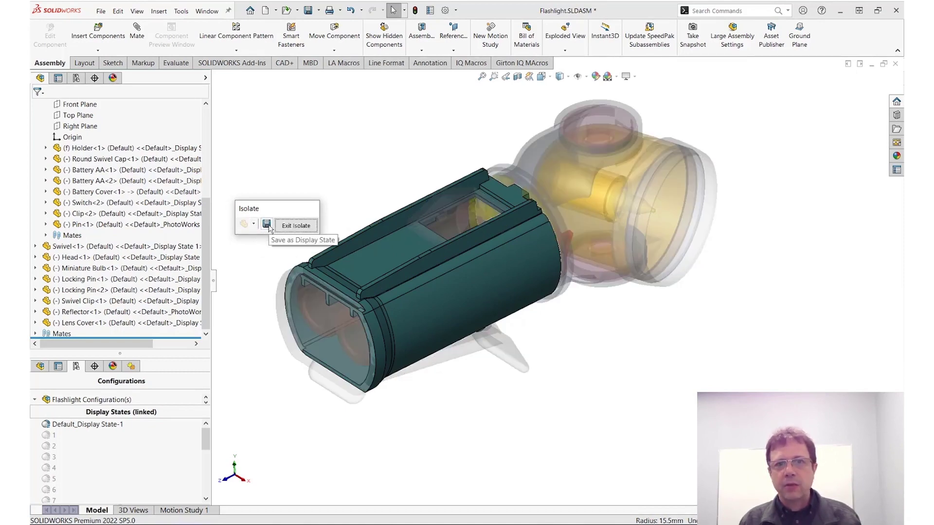